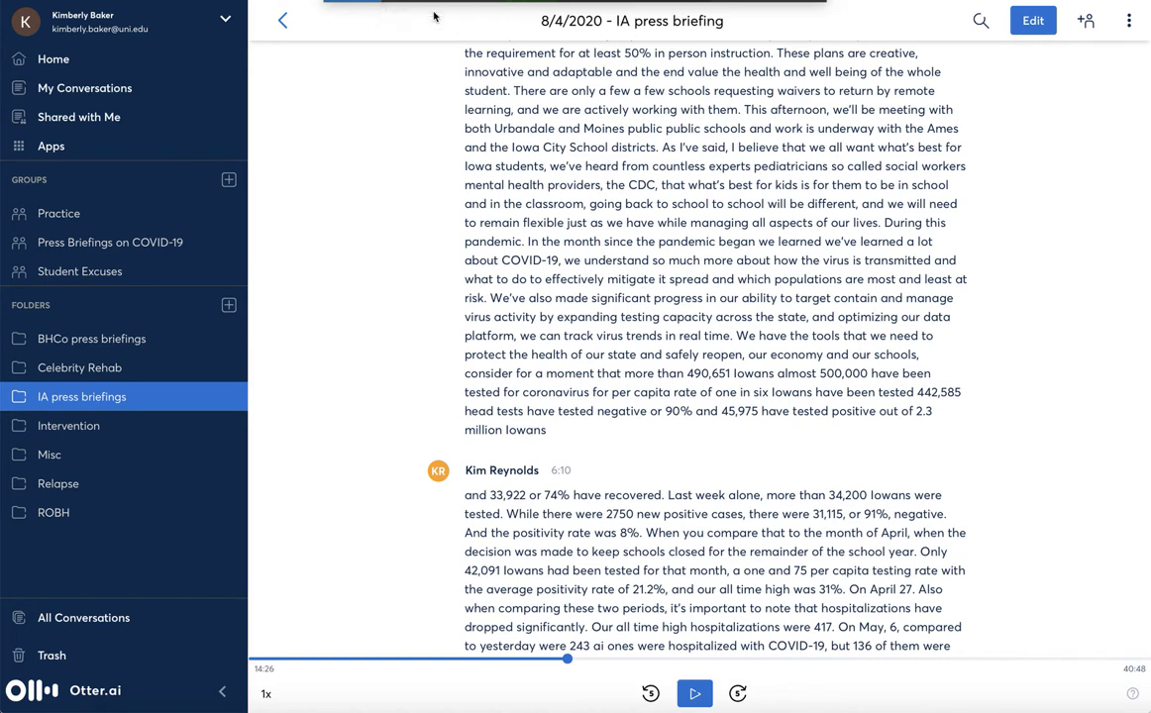
Jump playback to the long testing paragraph and pause it at 05:21.
{"action": "triple_click", "coordinate": [505, 303]}
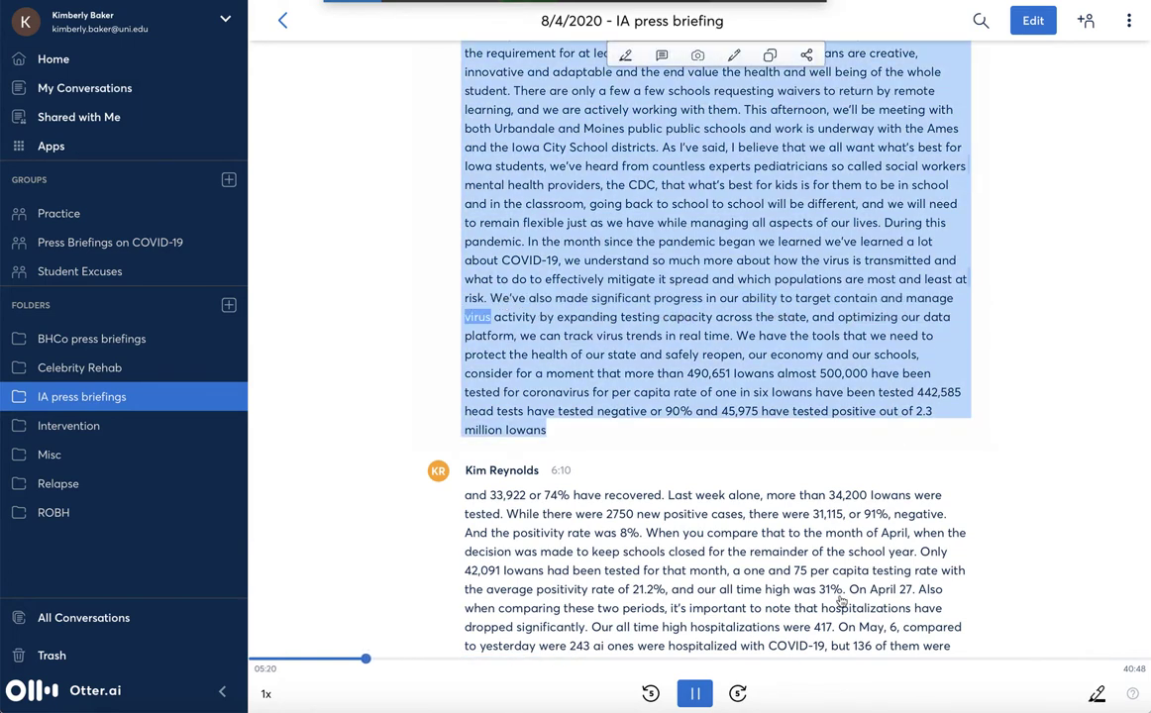
{"action": "left_click", "coordinate": [697, 694]}
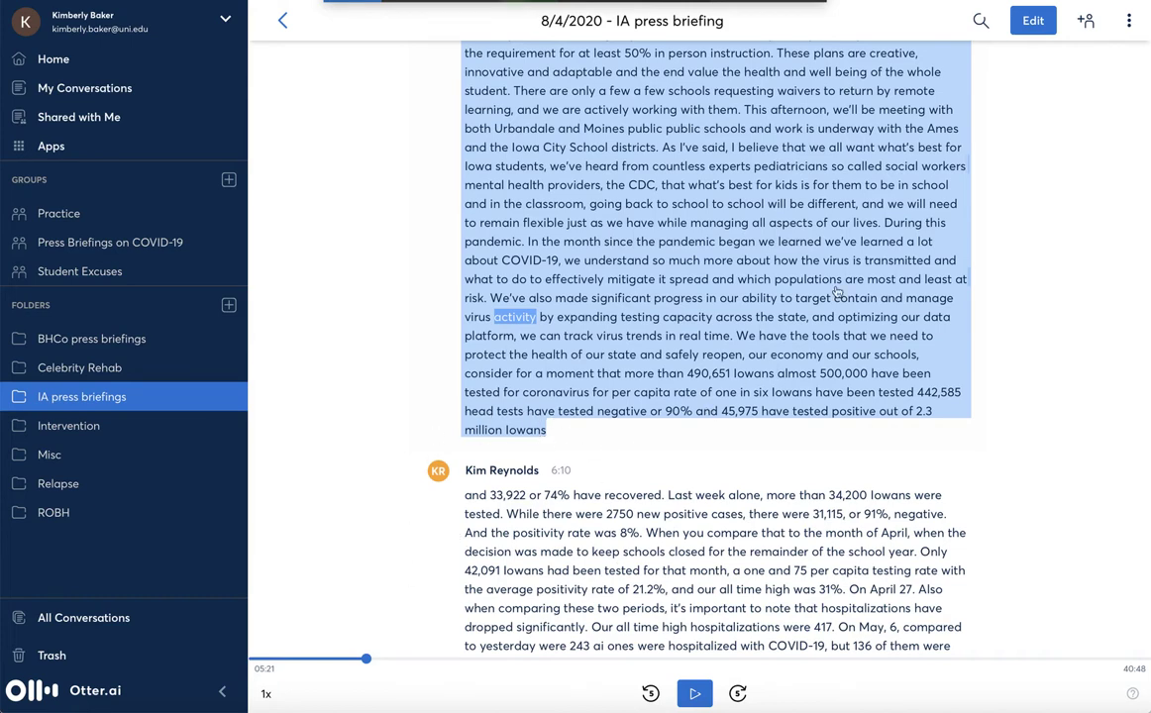
In edit mode, join the 'and 33,922' paragraph onto 'million Iowans'.
{"action": "left_click", "coordinate": [1035, 25]}
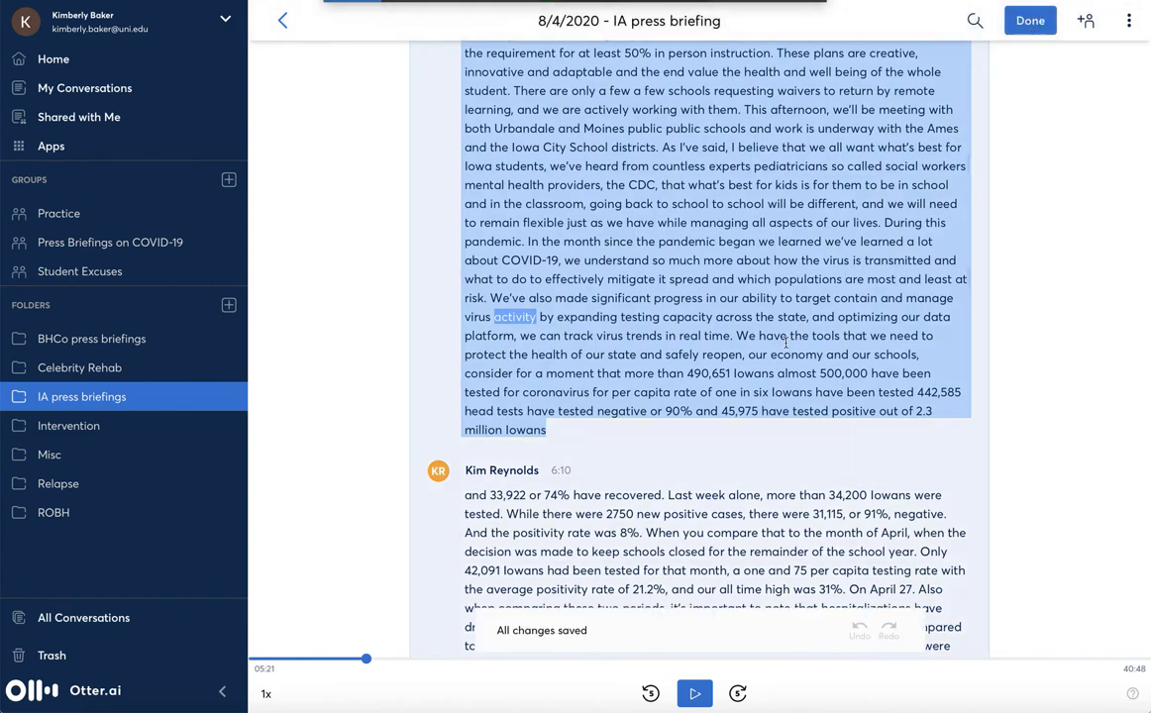
{"action": "left_click", "coordinate": [582, 429]}
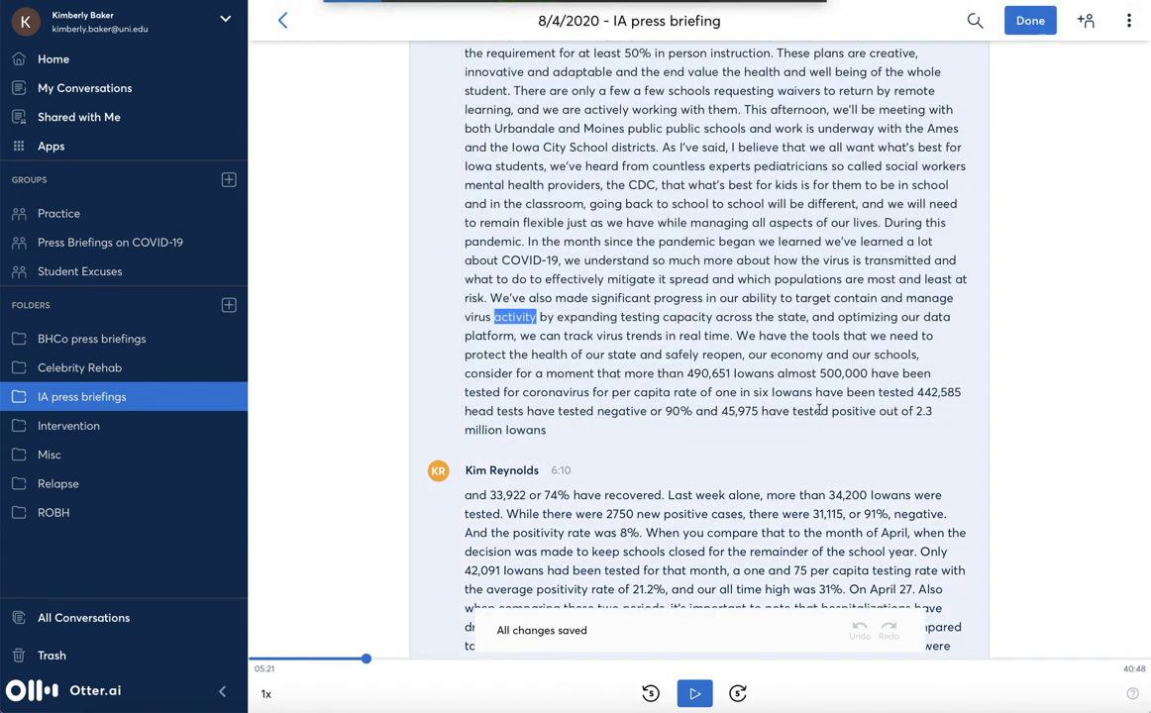
{"action": "key", "text": "Right"}
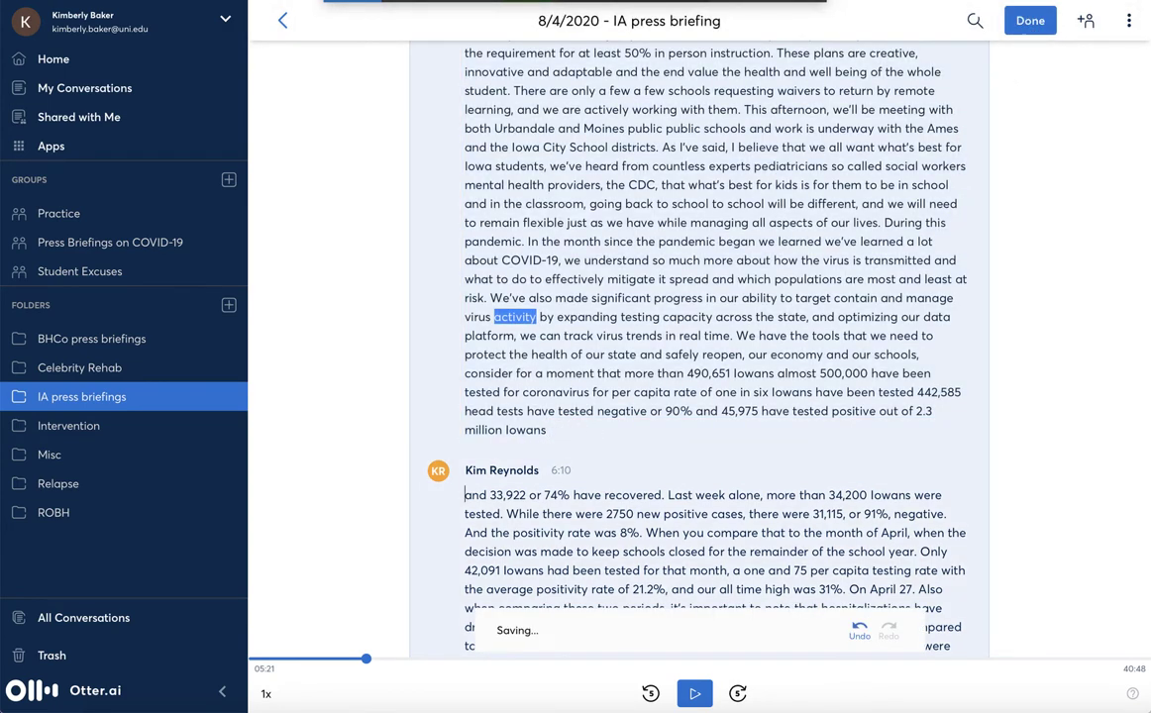
{"action": "key", "text": "BackSpace"}
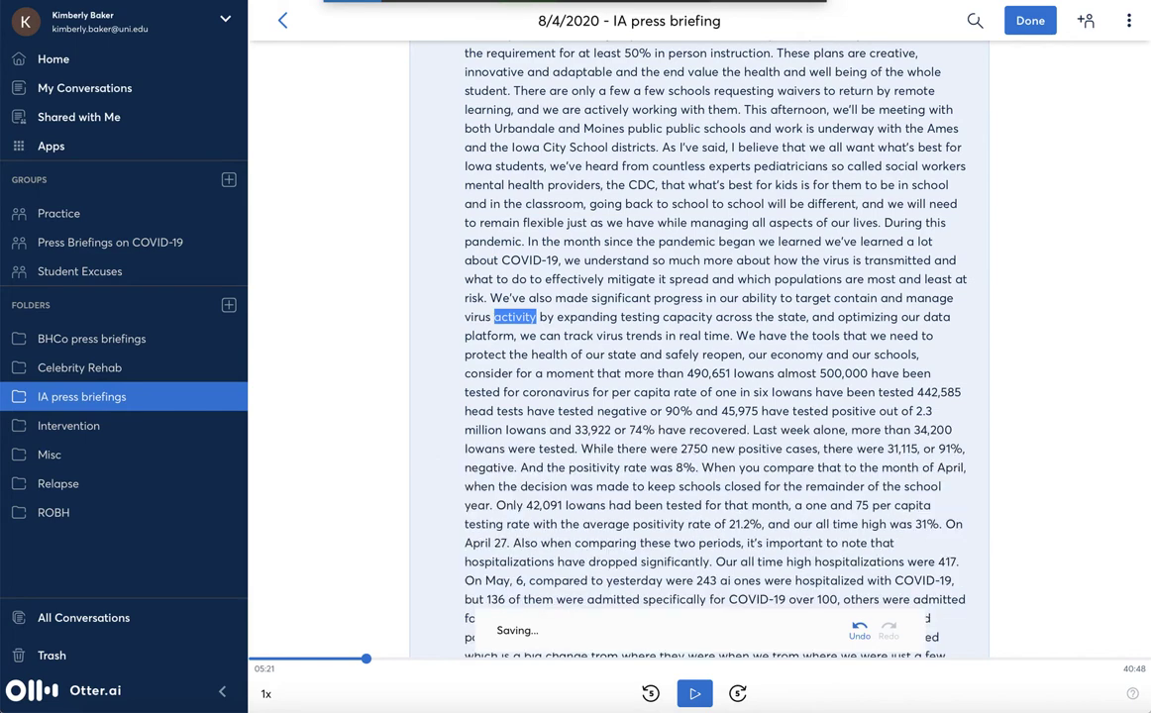
Replay the audio from 'tests' and pause at 6:05 to check the merge.
{"action": "left_click", "coordinate": [510, 411]}
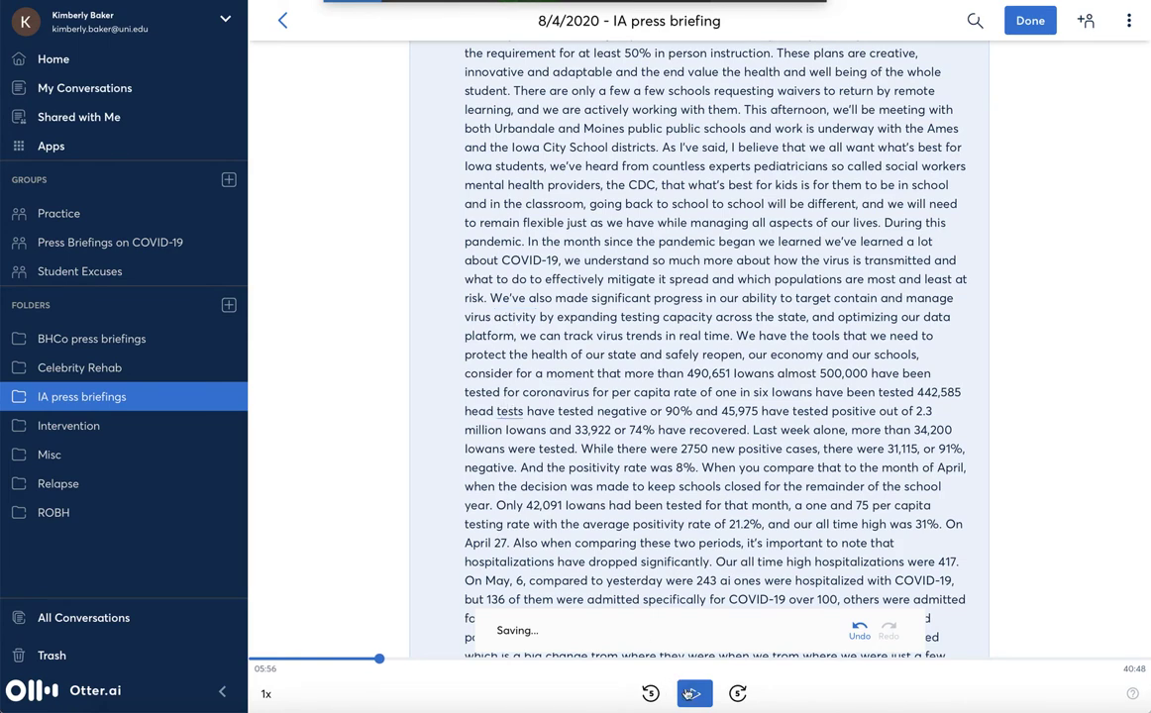
{"action": "left_click", "coordinate": [689, 693]}
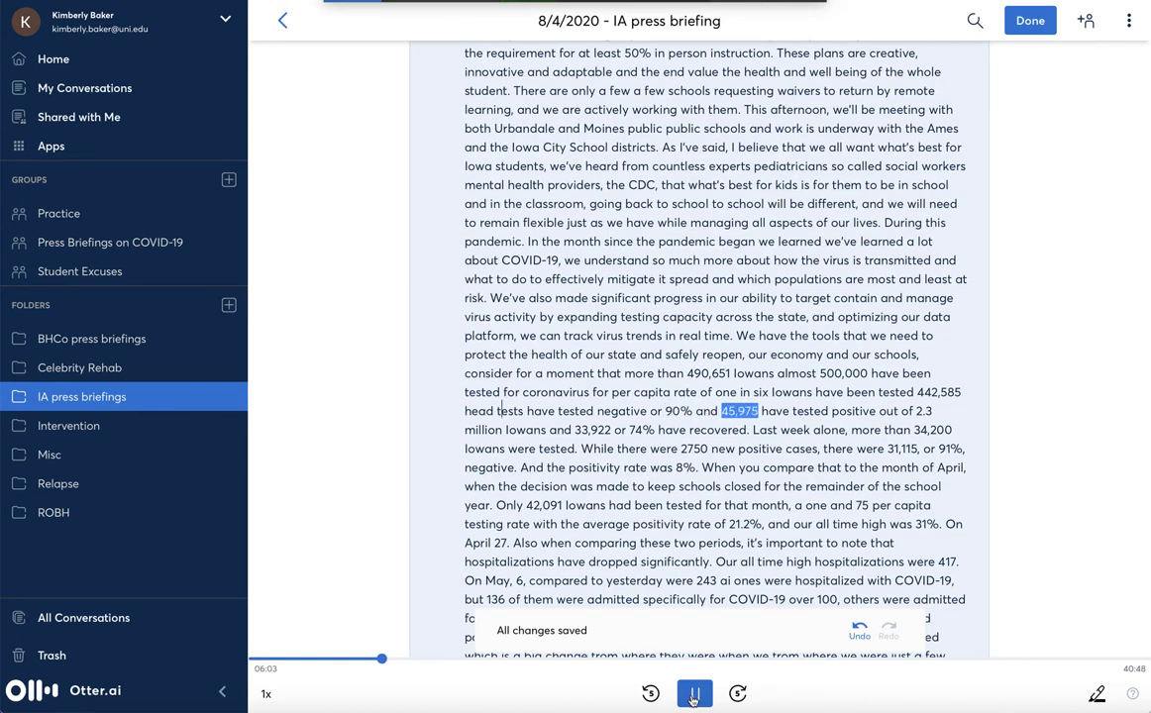
{"action": "left_click", "coordinate": [691, 701]}
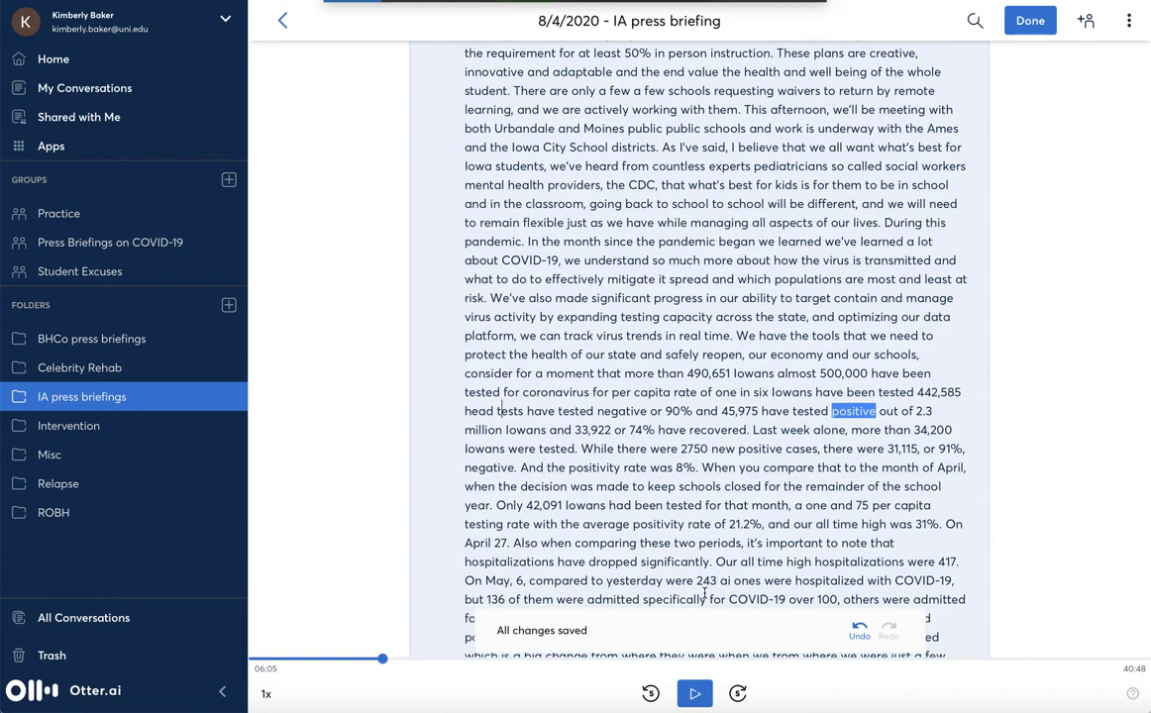
Scroll the transcript down to the untagged Speaker 2 entry at 14:24.
{"action": "scroll", "coordinate": [704, 591], "scroll_direction": "down", "scroll_amount": 10}
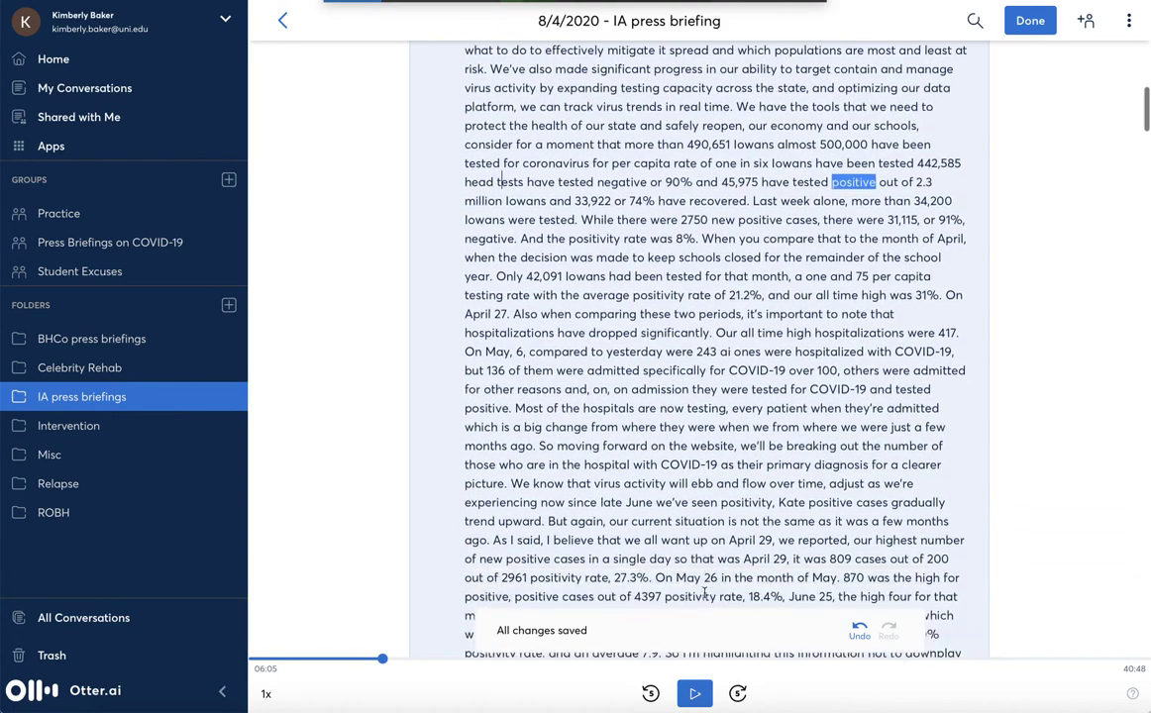
{"action": "scroll", "coordinate": [705, 591], "scroll_direction": "down", "scroll_amount": 2}
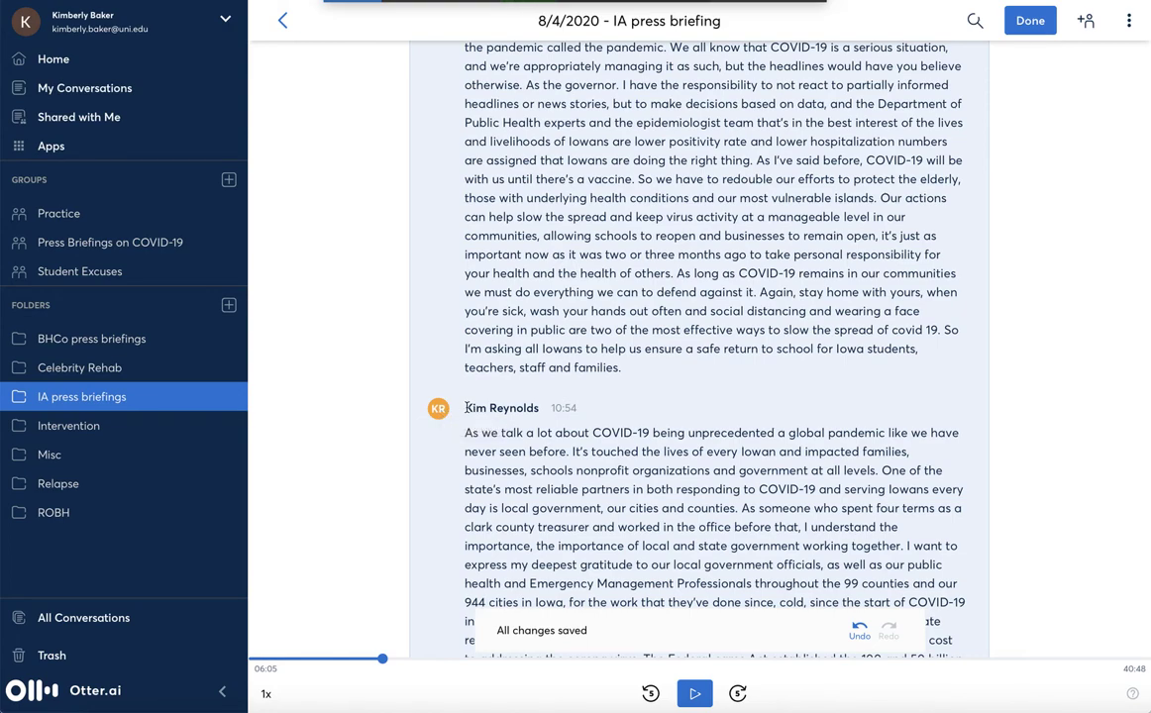
{"action": "scroll", "coordinate": [467, 408], "scroll_direction": "down", "scroll_amount": 8}
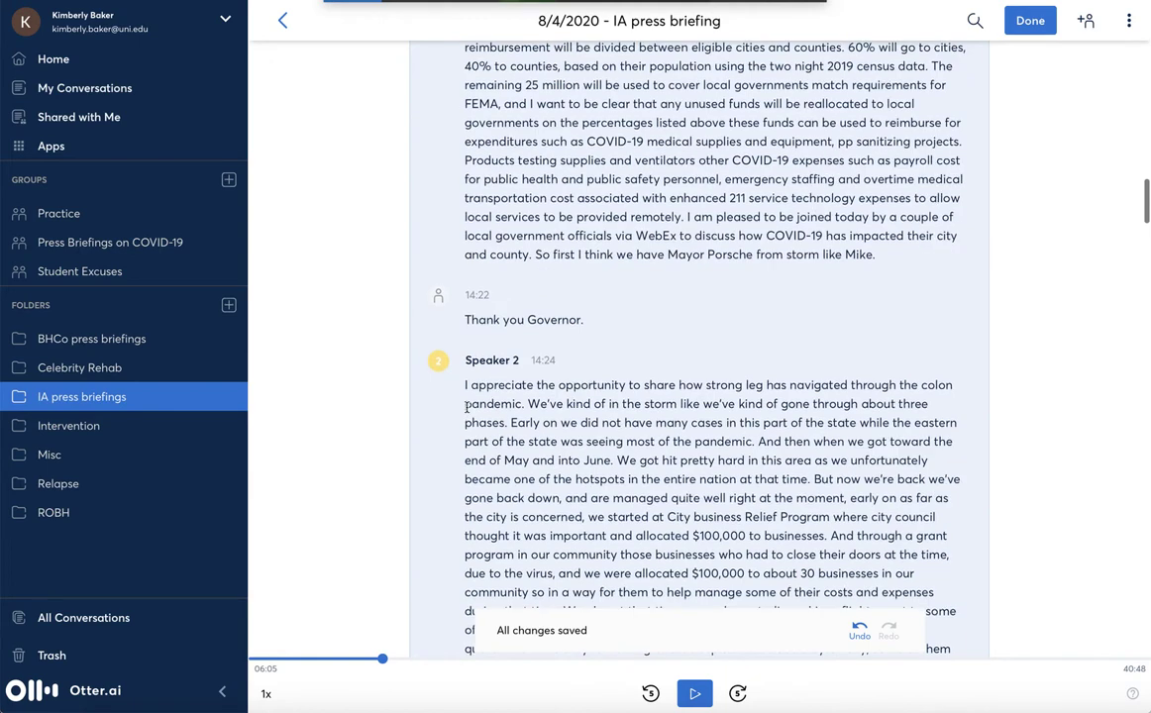
{"action": "scroll", "coordinate": [467, 407], "scroll_direction": "up", "scroll_amount": 1}
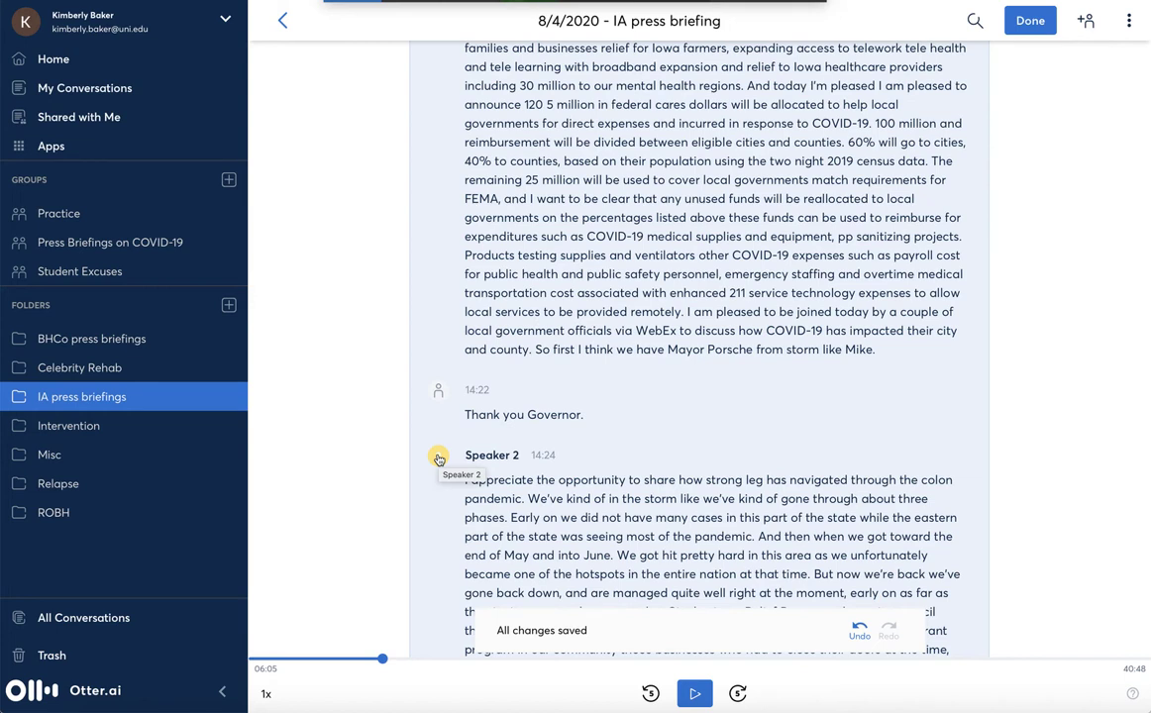
Tag Speaker 2 with the mayor's correctly spelled name and merge 'Thank you Governor.' into his paragraph.
{"action": "left_click", "coordinate": [439, 458]}
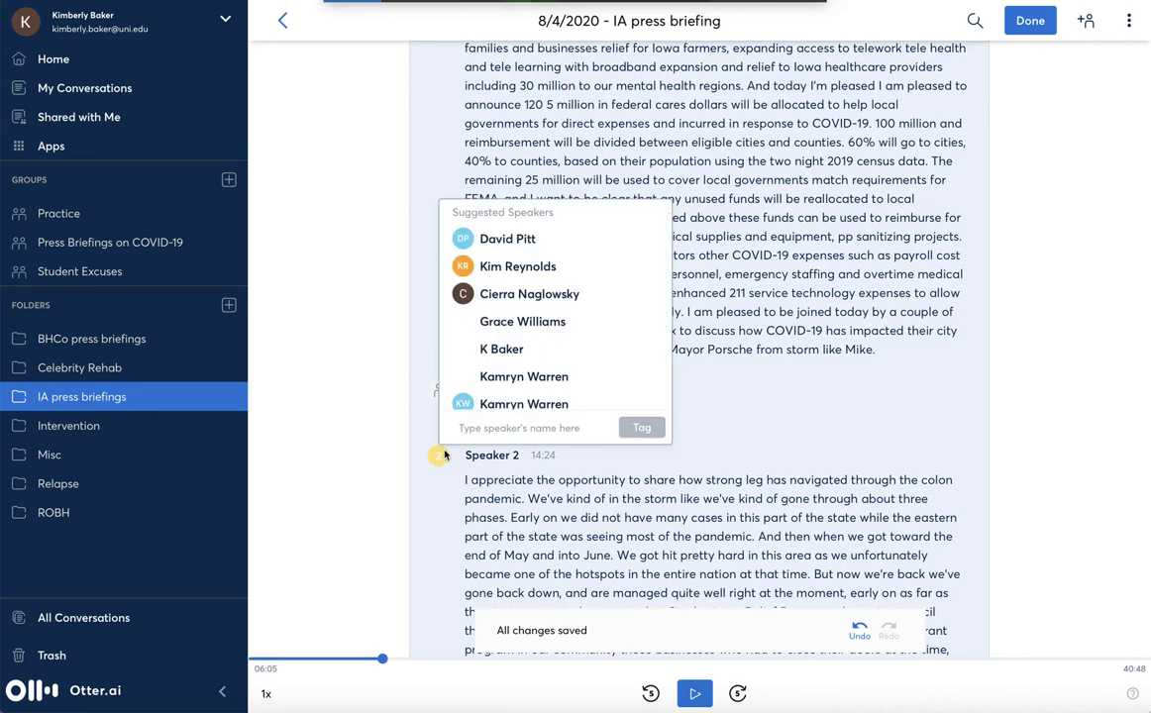
{"action": "left_click", "coordinate": [437, 458]}
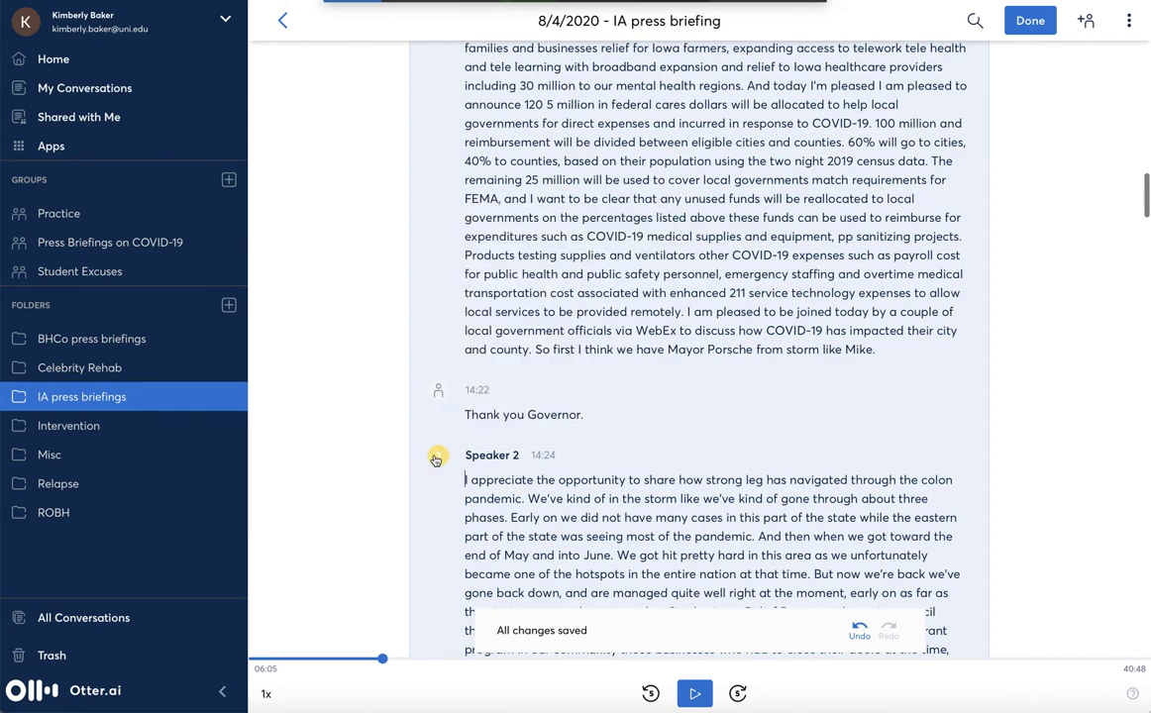
{"action": "left_click", "coordinate": [436, 458]}
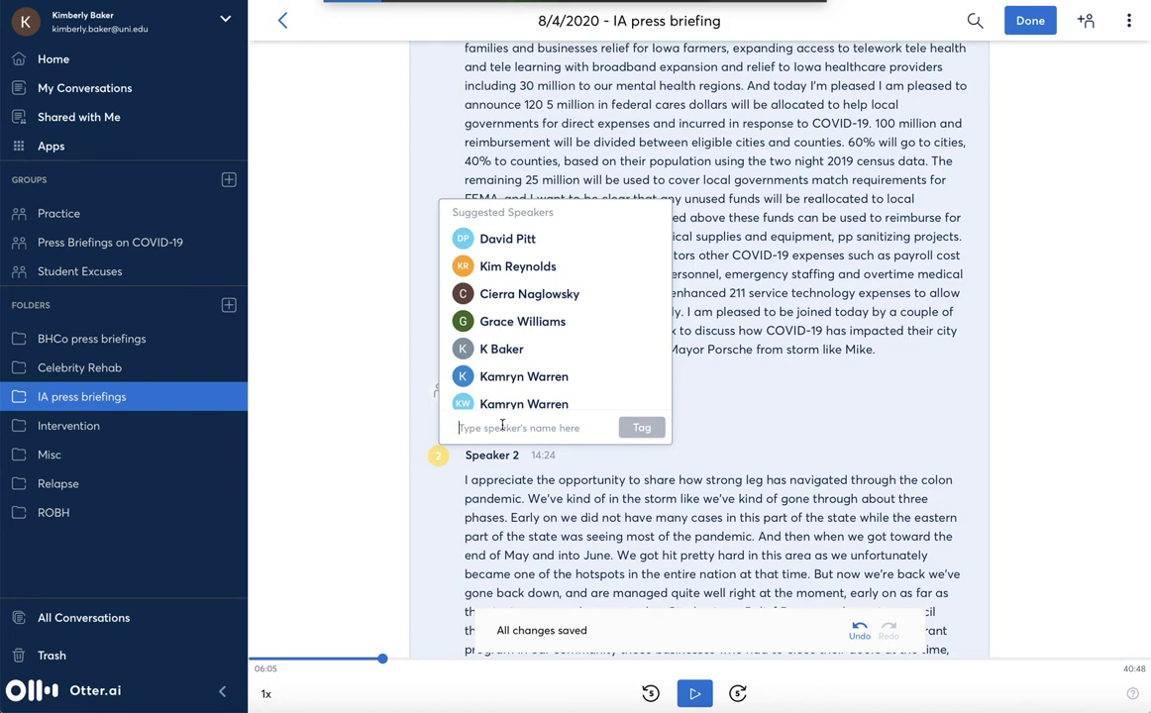
{"action": "type", "text": "Mayor Mike Prosche"}
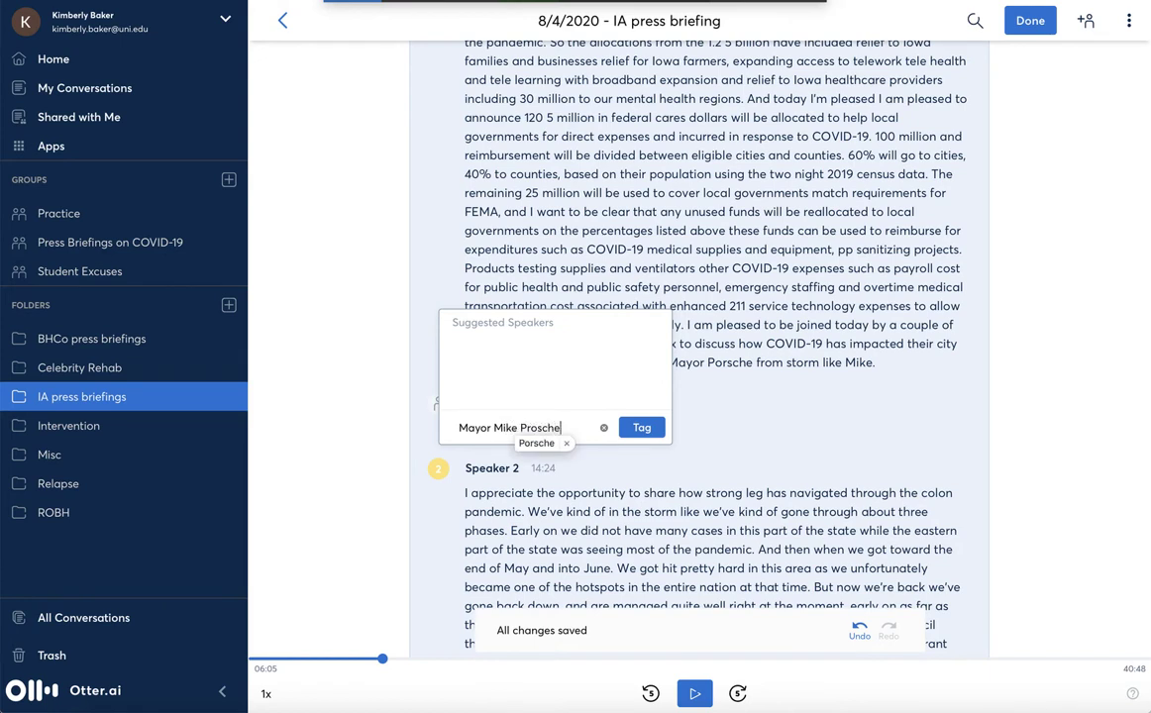
{"action": "left_click", "coordinate": [537, 444]}
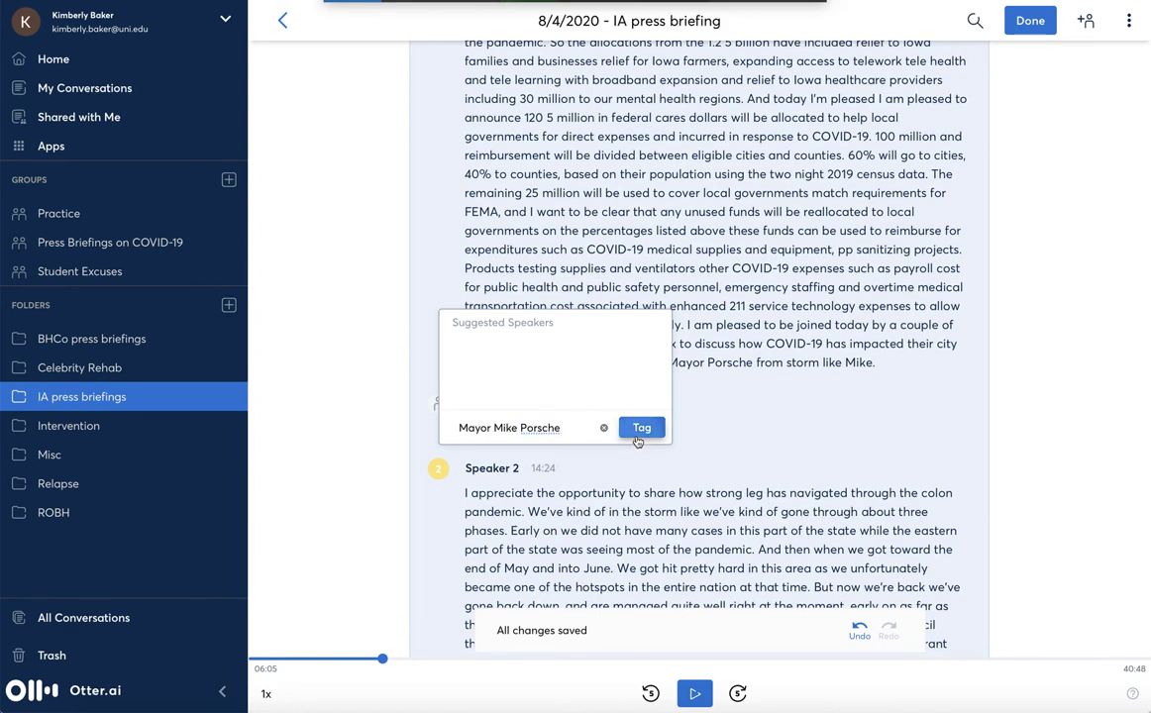
{"action": "left_click", "coordinate": [639, 435]}
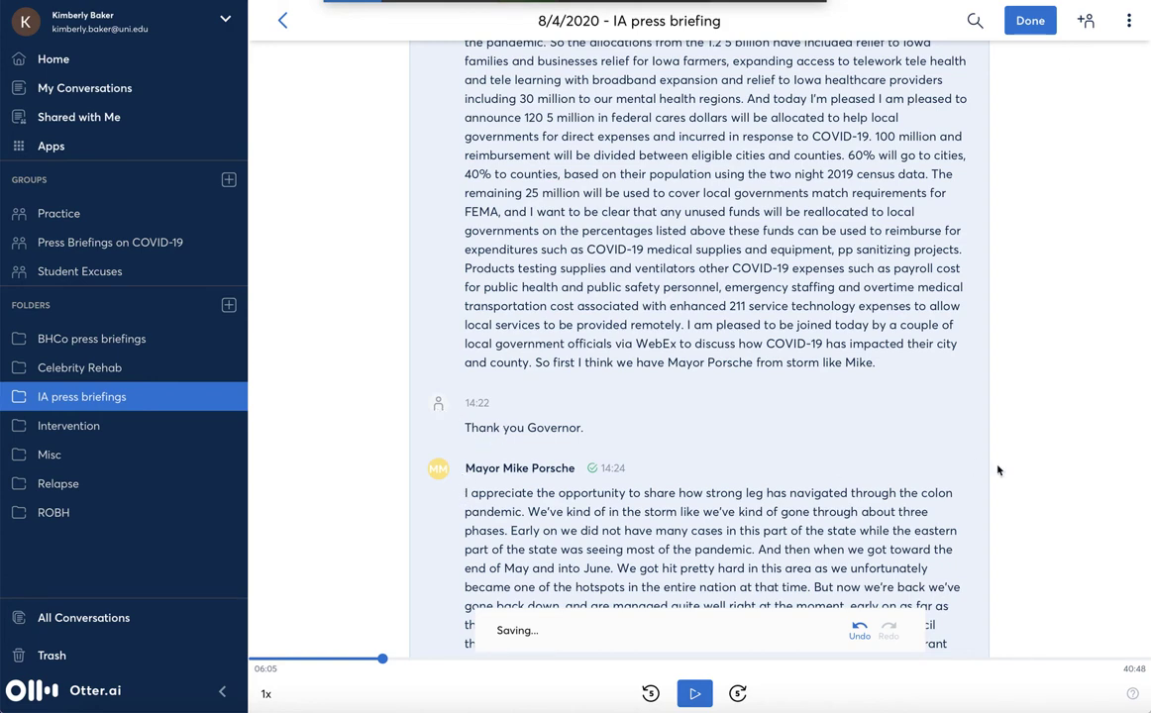
{"action": "key", "text": "BackSpace"}
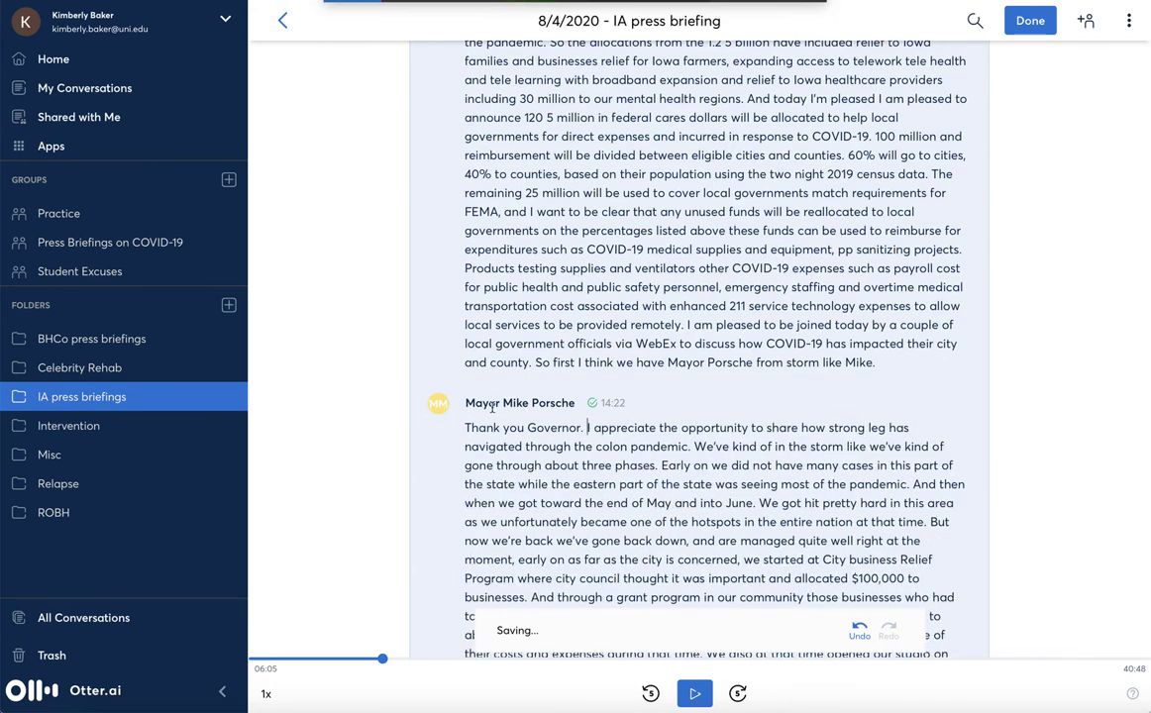
{"action": "left_click", "coordinate": [437, 407]}
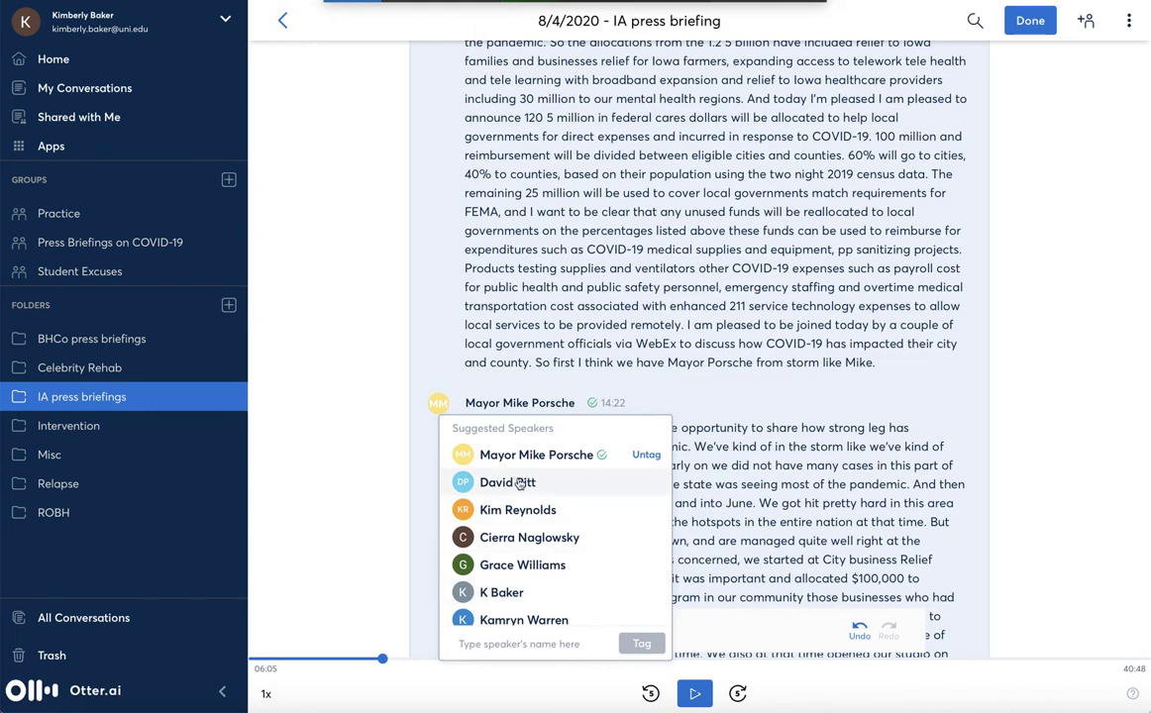
{"action": "type", "text": "david"}
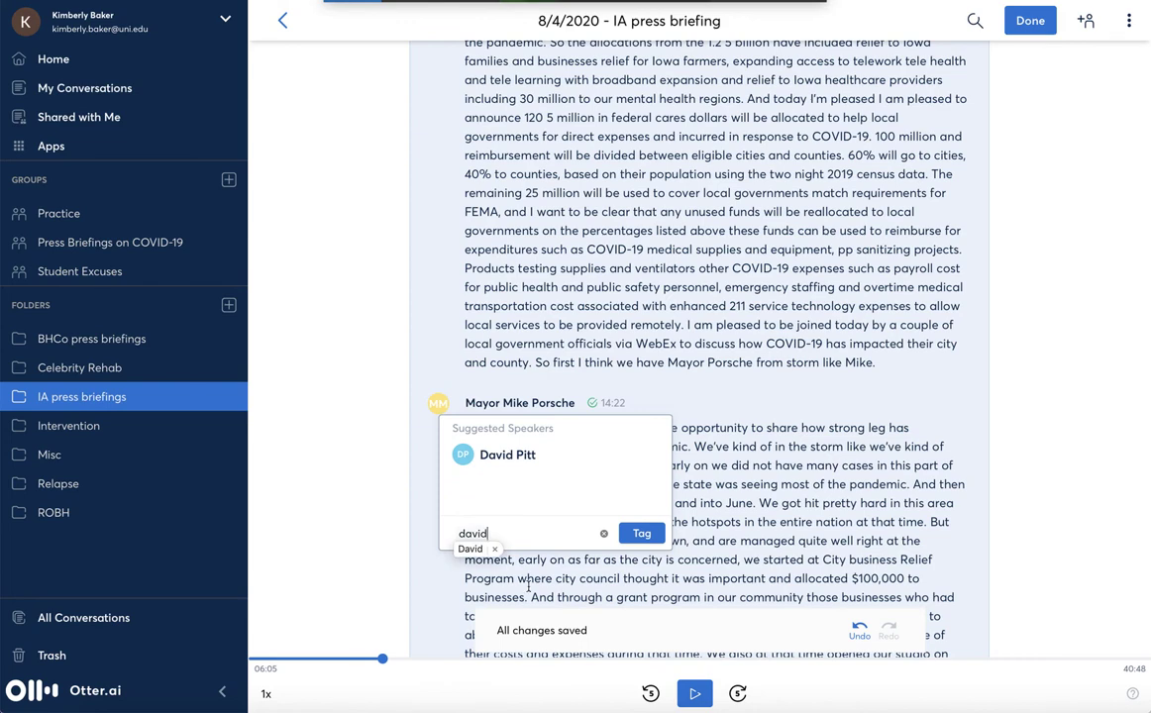
{"action": "key", "text": "Down"}
{"action": "key", "text": "Return"}
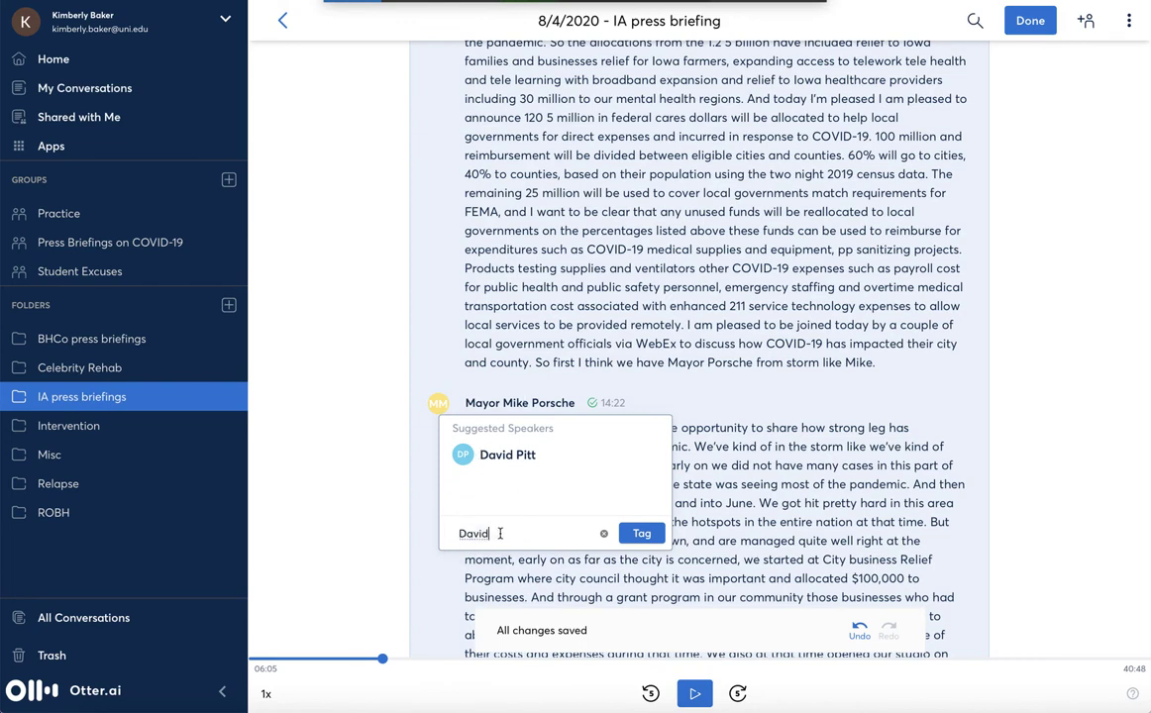
{"action": "left_click_drag", "start_coordinate": [489, 533], "coordinate": [441, 532]}
{"action": "key", "text": "BackSpace"}
{"action": "left_click", "coordinate": [611, 367]}
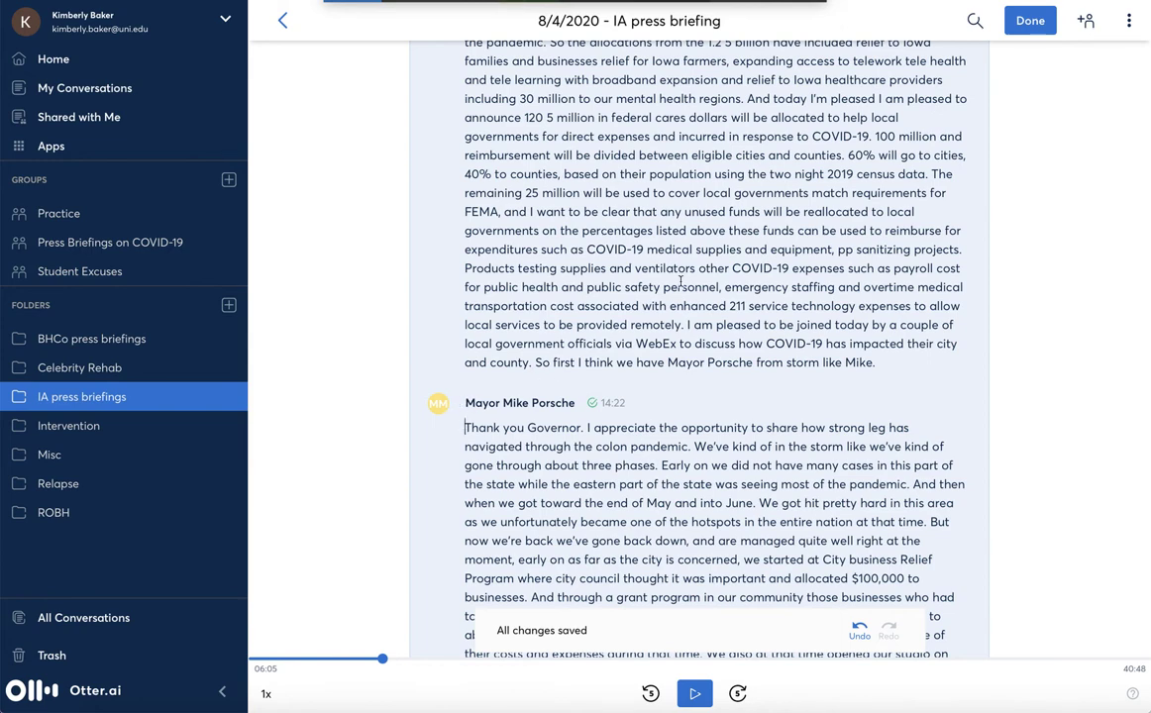
Merge the 19:05 and 19:09 paragraphs so 'themselves.' runs into 'So I think my take'.
{"action": "scroll", "coordinate": [698, 255], "scroll_direction": "up", "scroll_amount": 1}
{"action": "scroll", "coordinate": [705, 263], "scroll_direction": "up", "scroll_amount": 1}
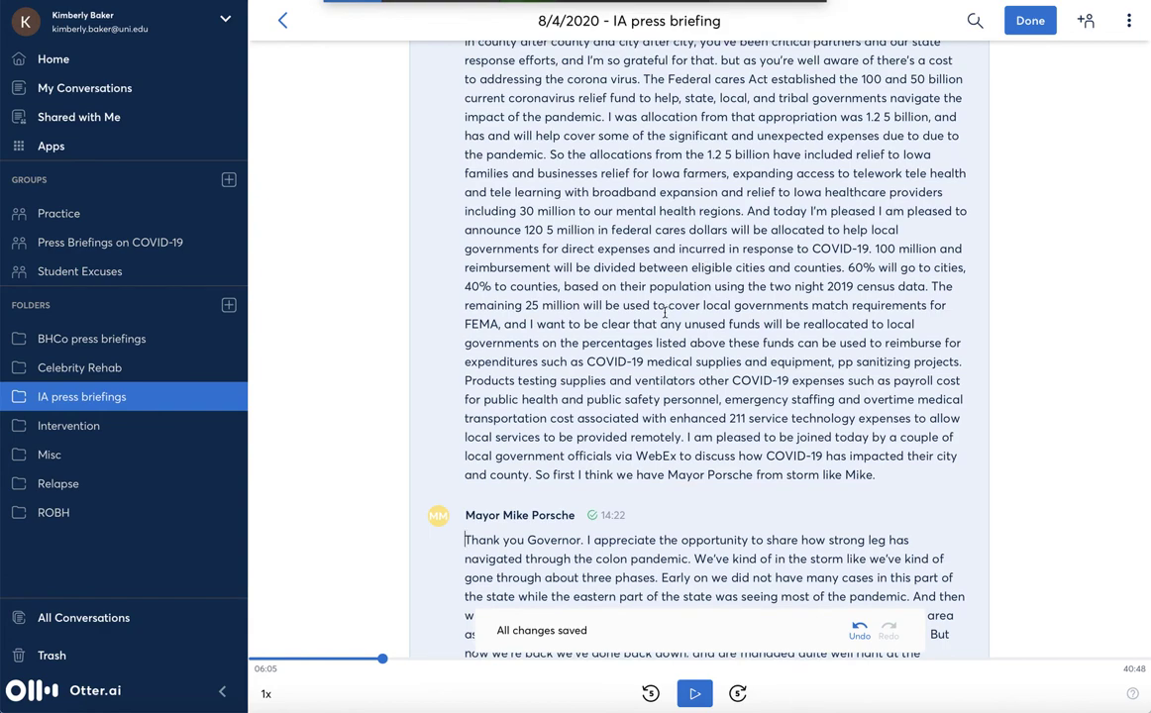
{"action": "scroll", "coordinate": [606, 282], "scroll_direction": "down", "scroll_amount": 15}
{"action": "scroll", "coordinate": [620, 345], "scroll_direction": "down", "scroll_amount": 8}
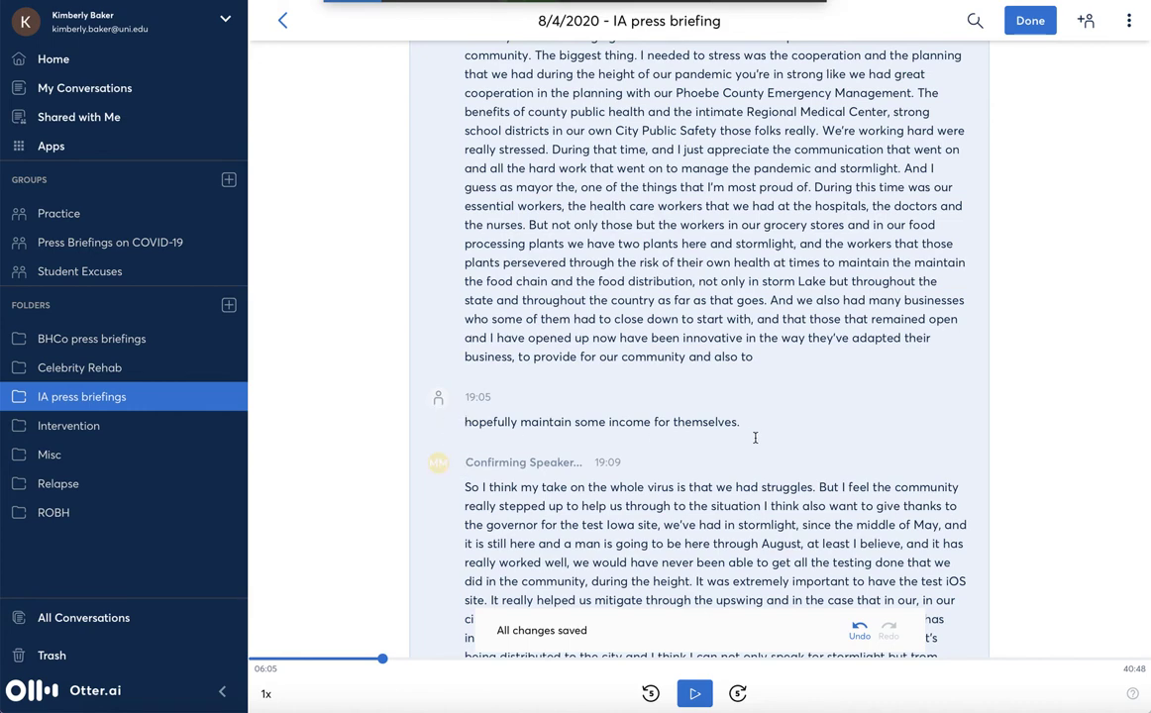
{"action": "key", "text": "BackSpace"}
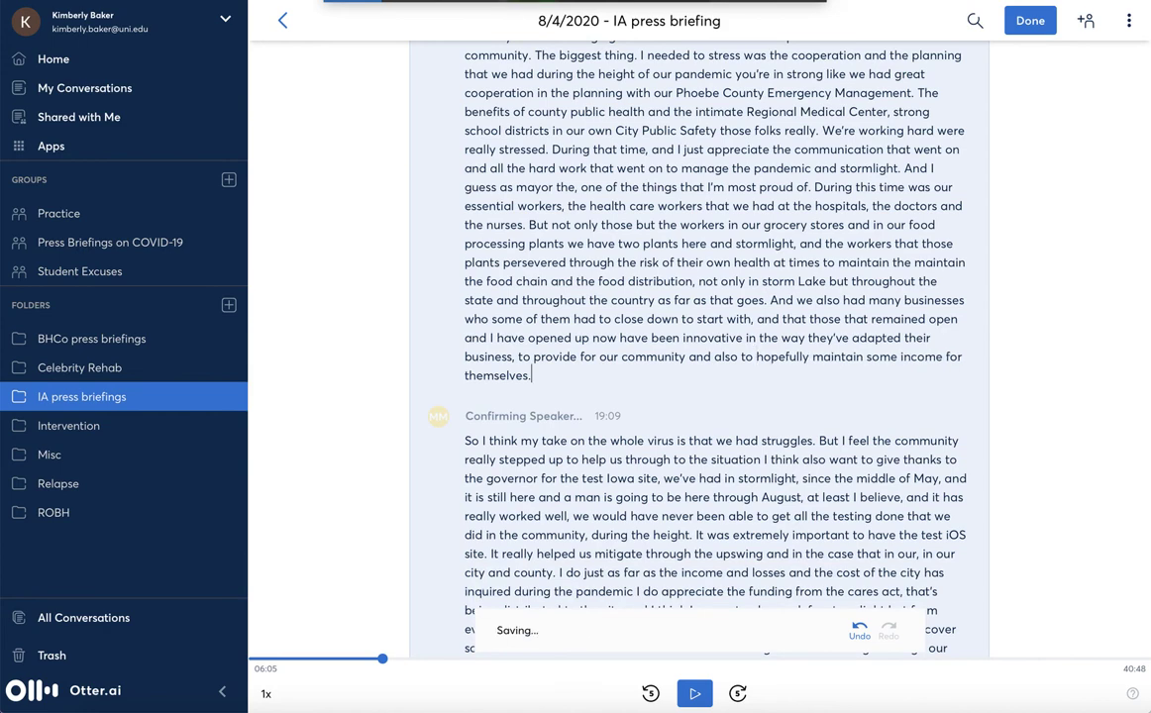
{"action": "key", "text": "BackSpace"}
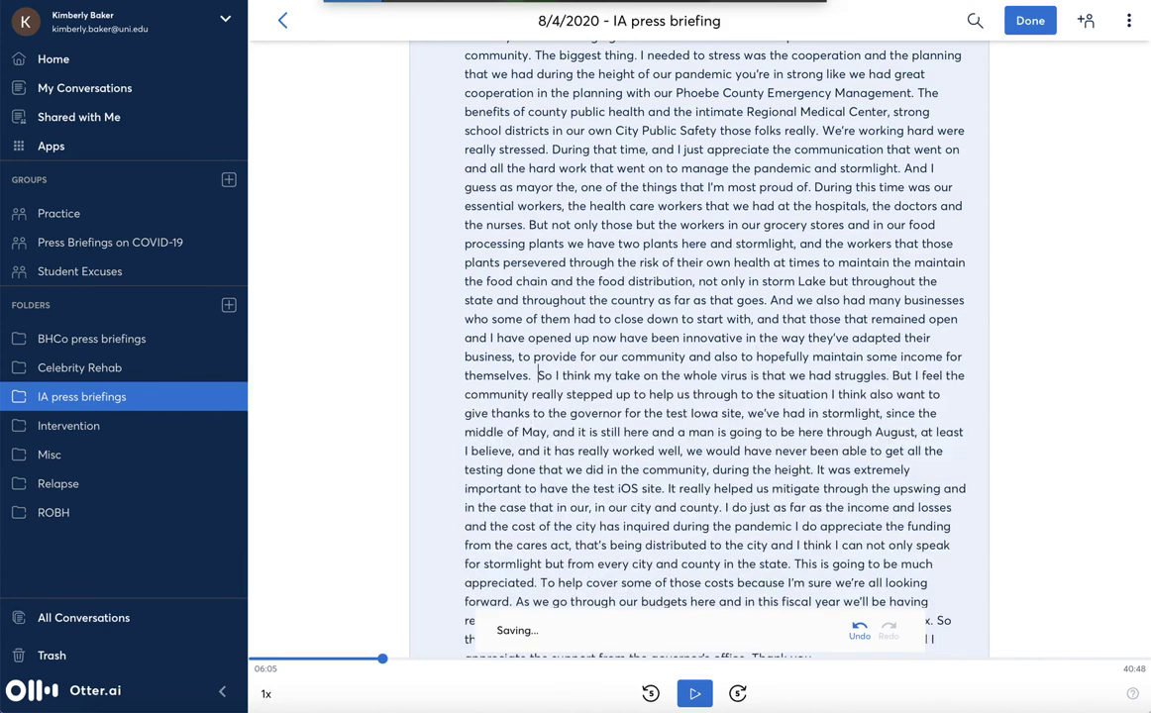
{"action": "key", "text": "BackSpace"}
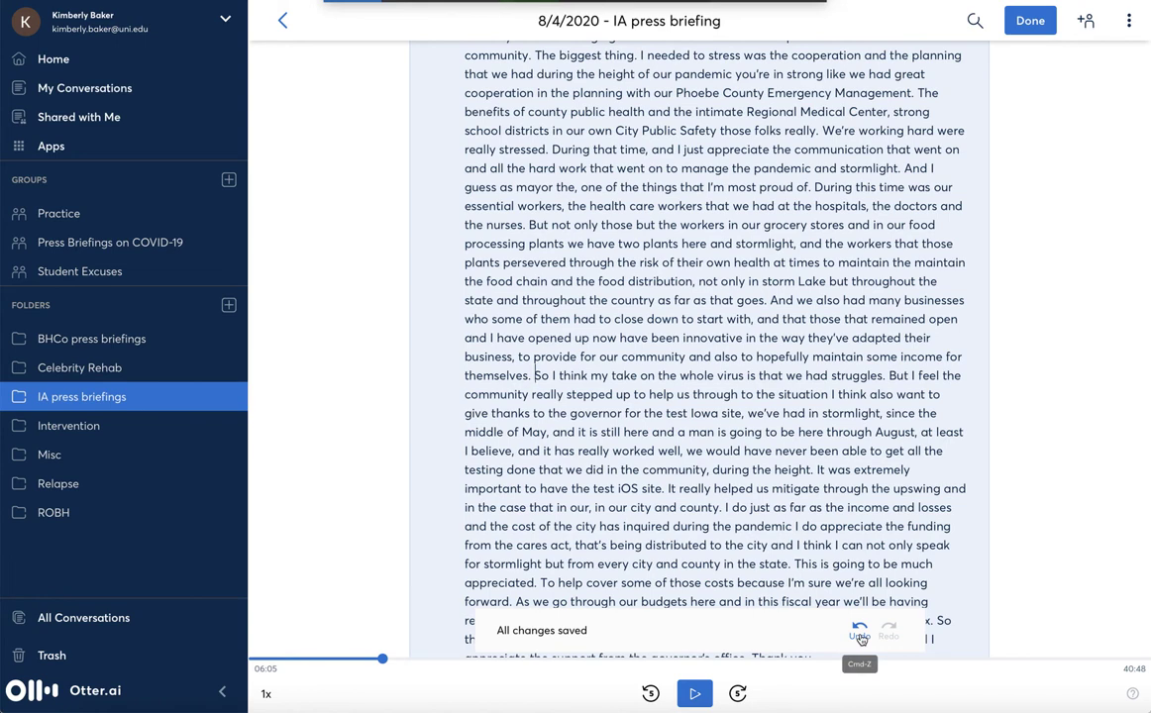
{"action": "scroll", "coordinate": [787, 614], "scroll_direction": "down", "scroll_amount": 4}
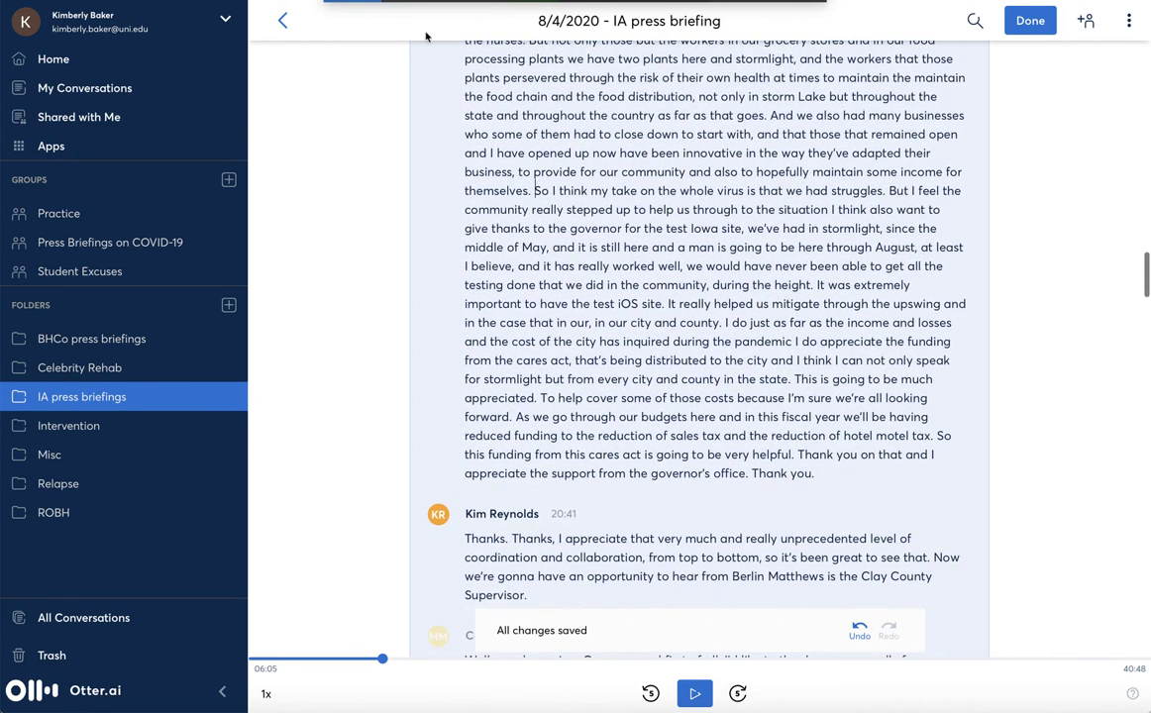
{"action": "scroll", "coordinate": [737, 329], "scroll_direction": "down", "scroll_amount": 3}
{"action": "scroll", "coordinate": [737, 328], "scroll_direction": "down", "scroll_amount": 4}
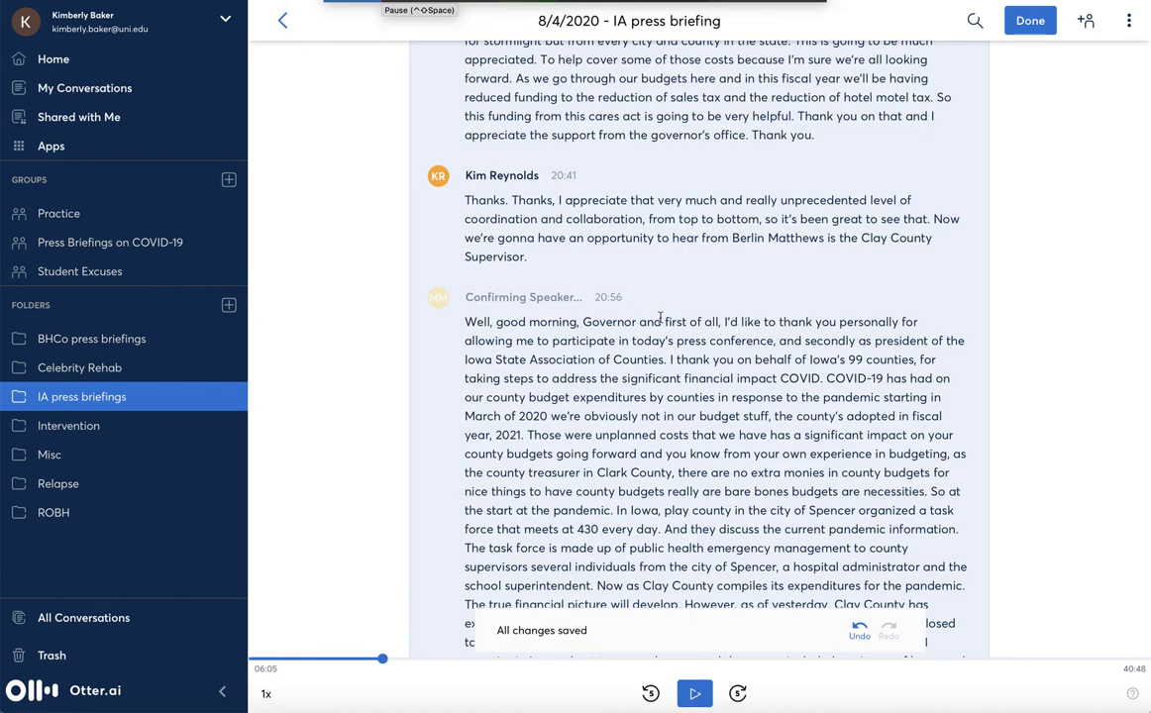
{"action": "scroll", "coordinate": [636, 313], "scroll_direction": "down", "scroll_amount": 6}
{"action": "scroll", "coordinate": [636, 313], "scroll_direction": "up", "scroll_amount": 5}
{"action": "scroll", "coordinate": [636, 313], "scroll_direction": "down", "scroll_amount": 1}
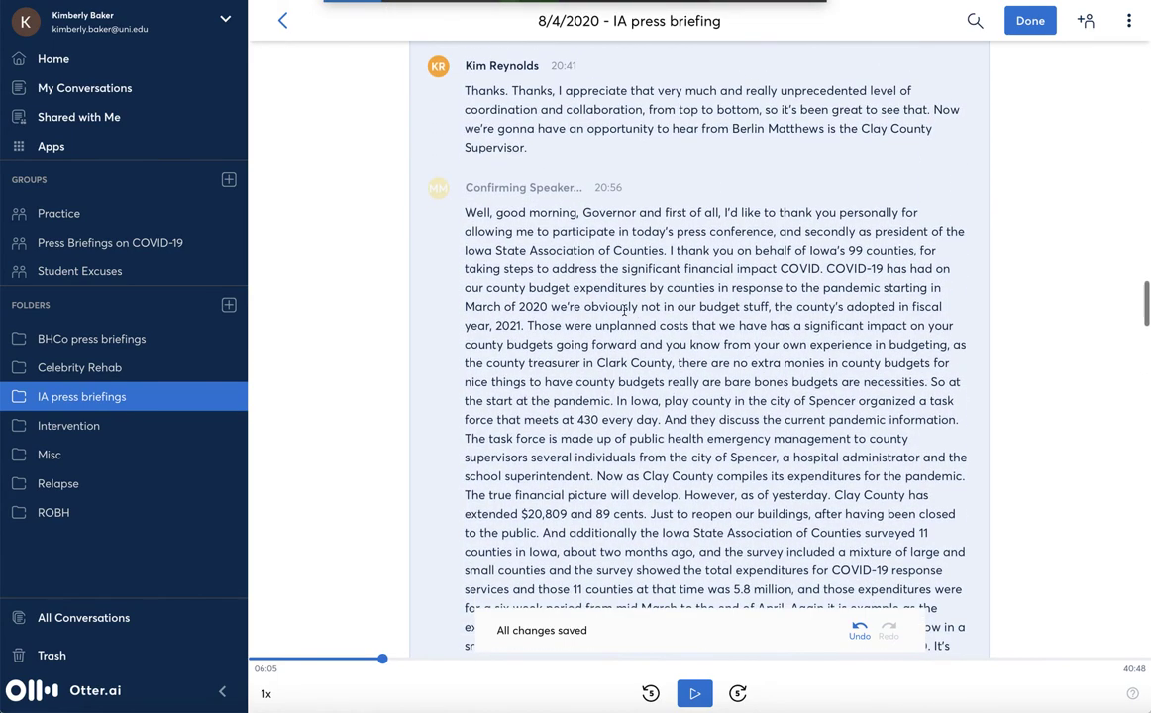